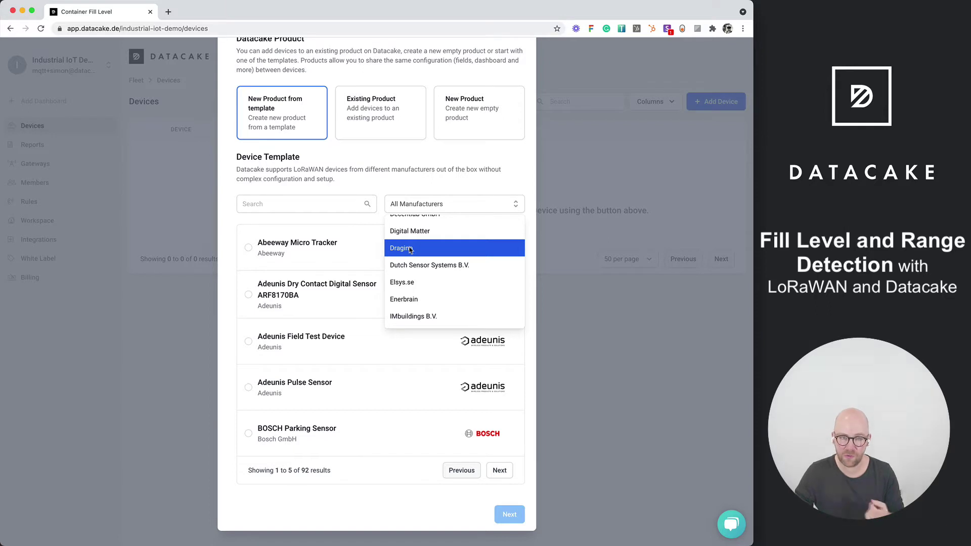
Choose the Dragino LLDS12 template for the new device and The Things Stack V3 as its network server
left_click(411, 249)
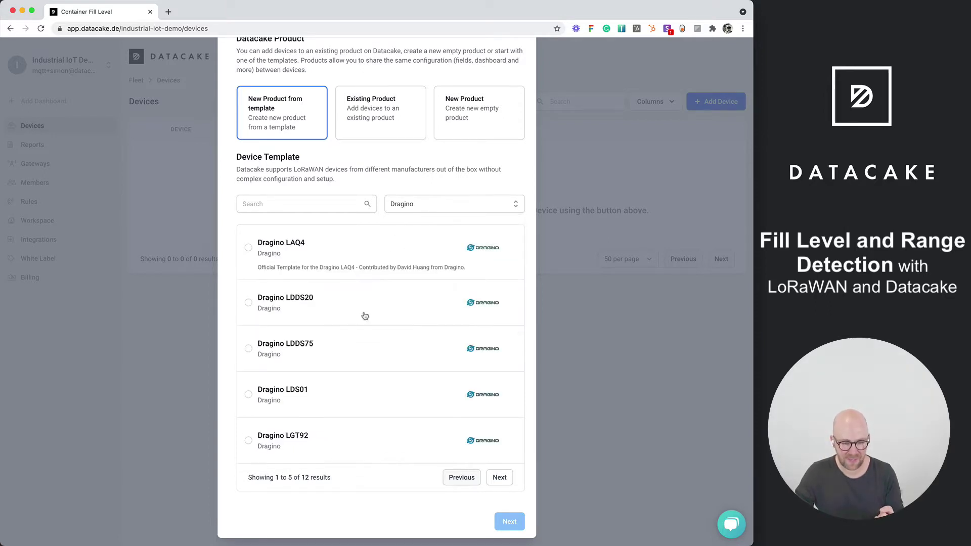
left_click(500, 478)
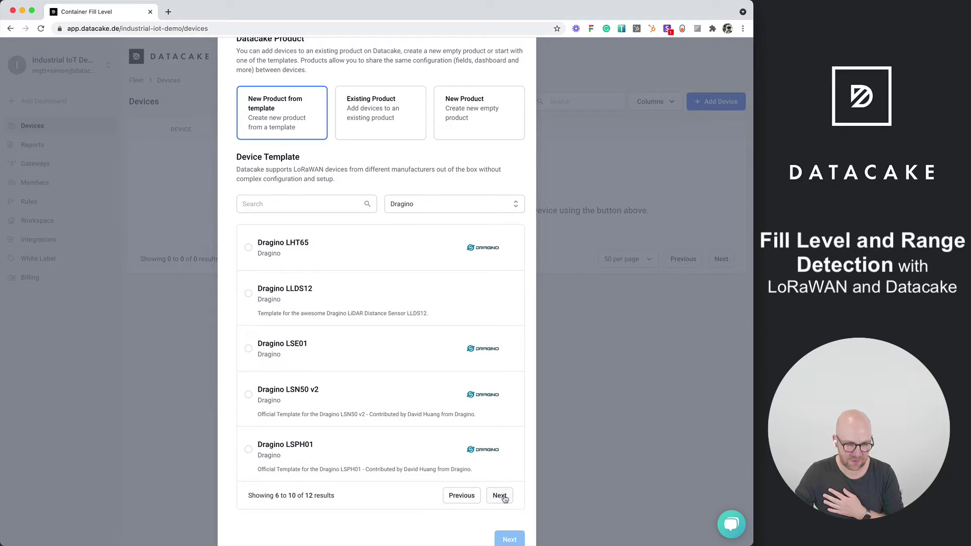
left_click(326, 303)
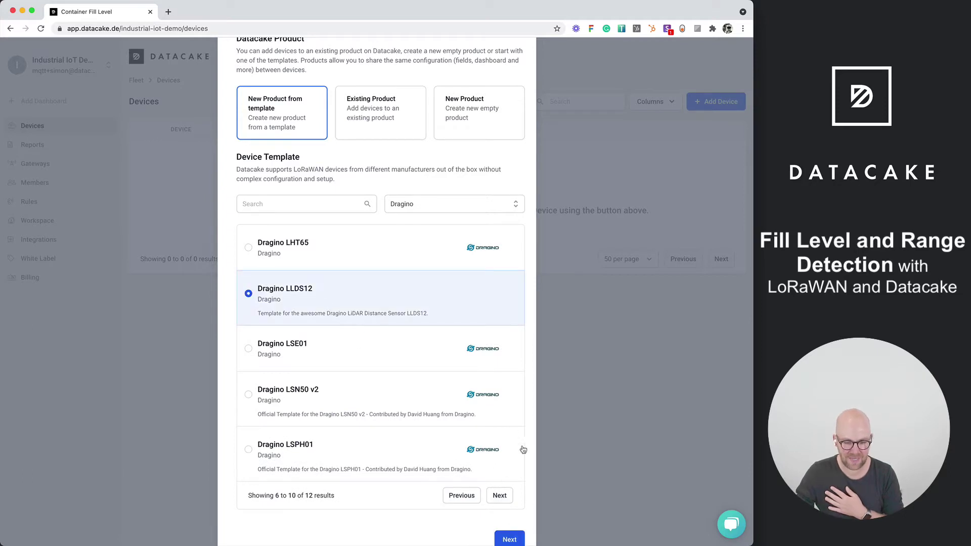
left_click(511, 539)
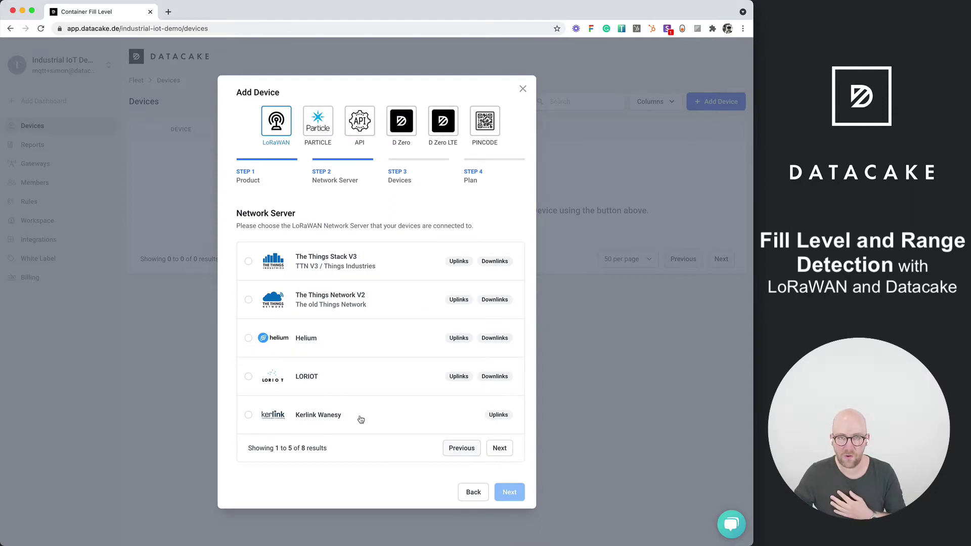
left_click(328, 262)
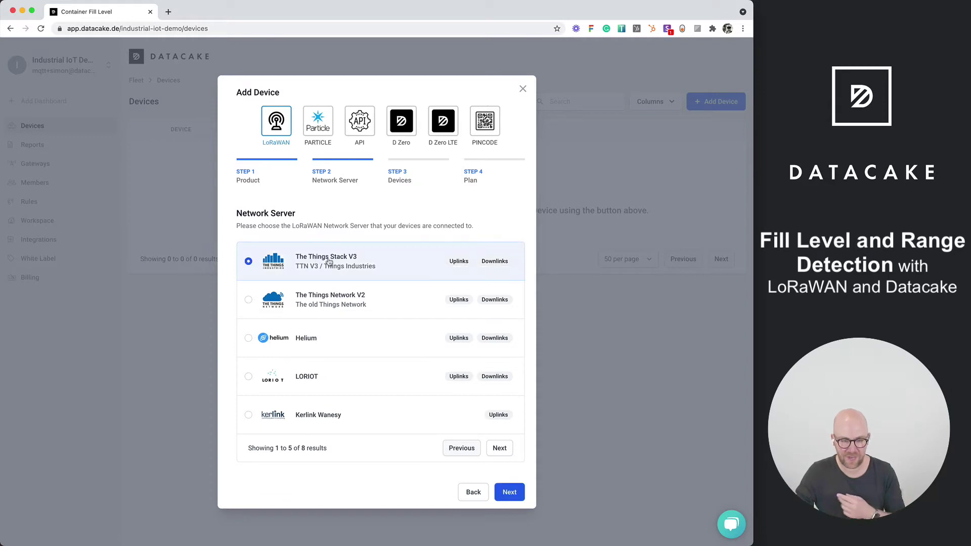
left_click(510, 493)
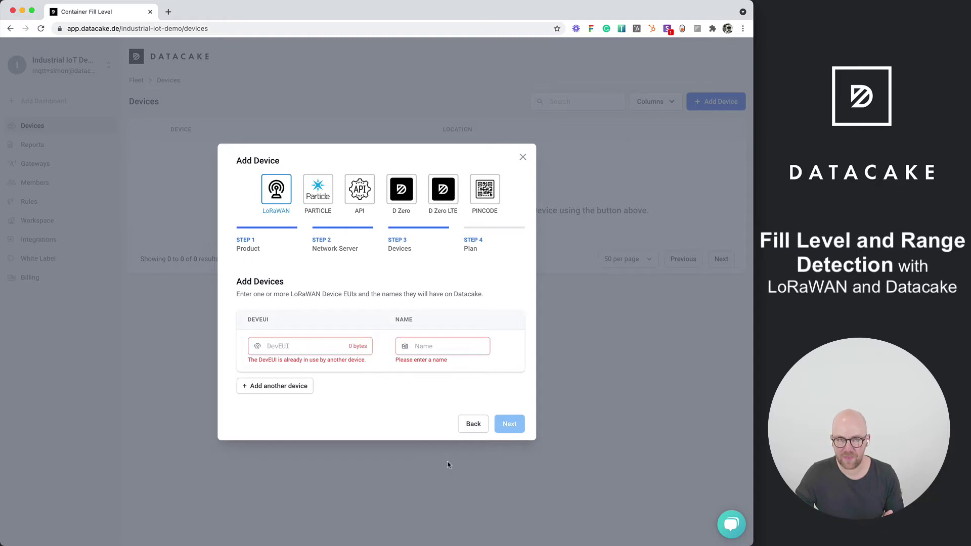
Enter the device's DevEUI and name it Container Level Sensor Device, continuing to the plan selection
left_click(285, 350)
key("super+v")
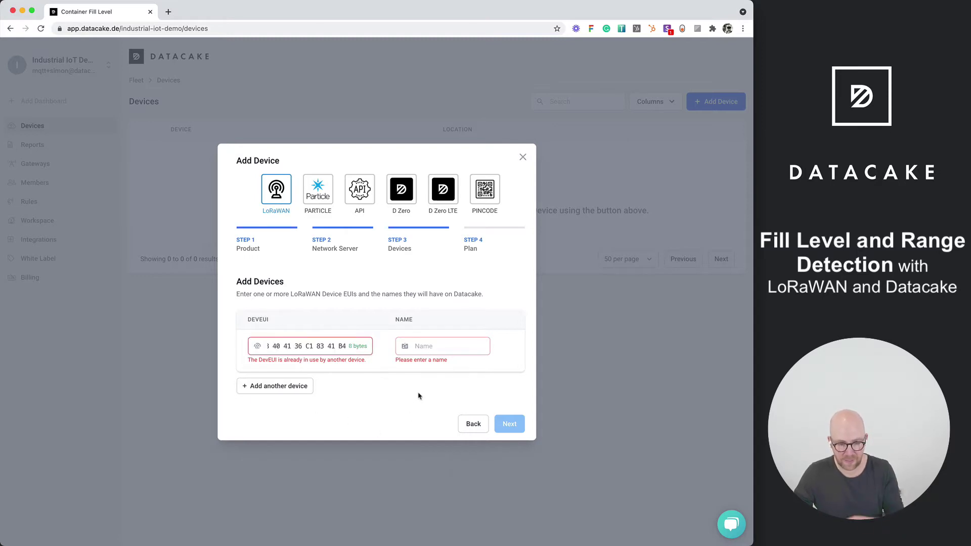
left_click(422, 346)
type("CO2")
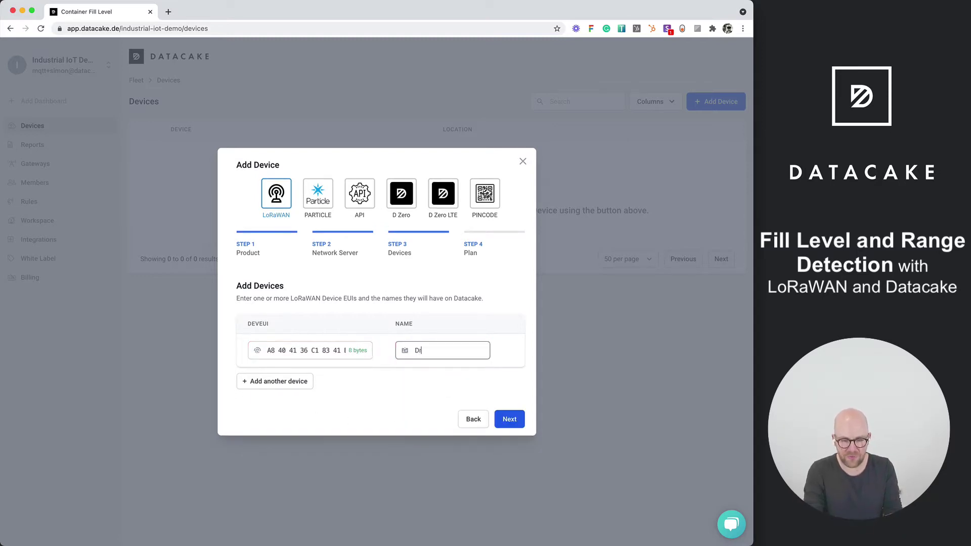
key("BackSpace")
key("BackSpace")
key("BackSpace")
type("Contain")
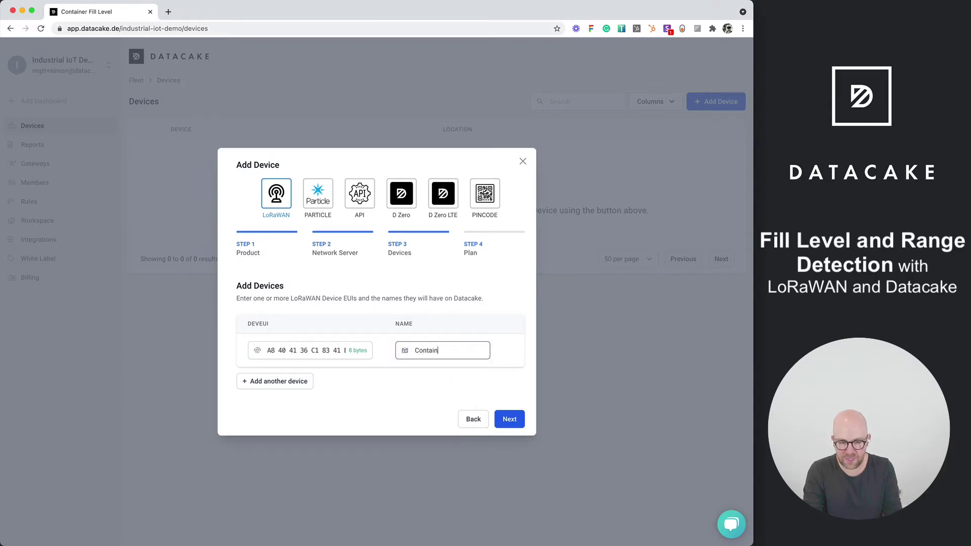
type("er Level Sensor Device")
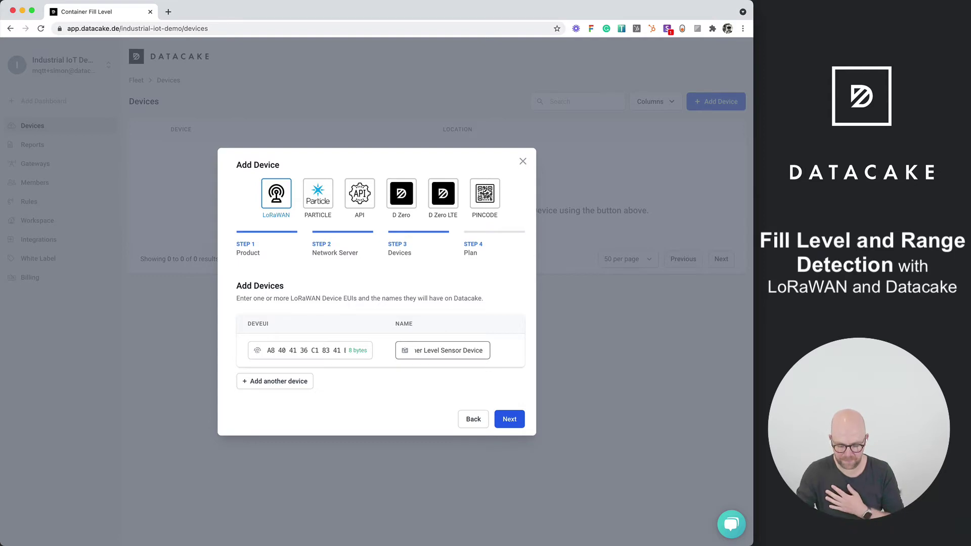
left_click(501, 423)
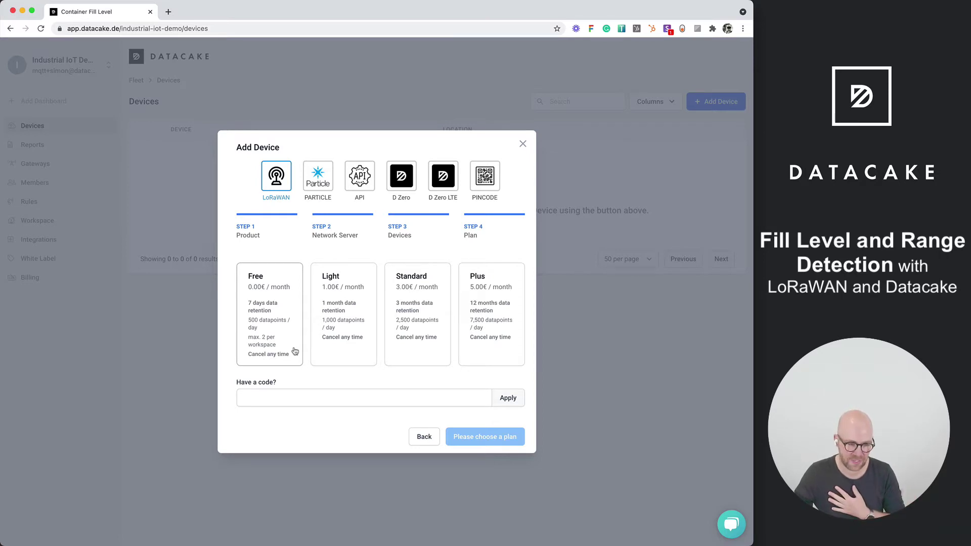
Add the device on the Free plan and open the Container Level Sensor Device from the device list
left_click(295, 351)
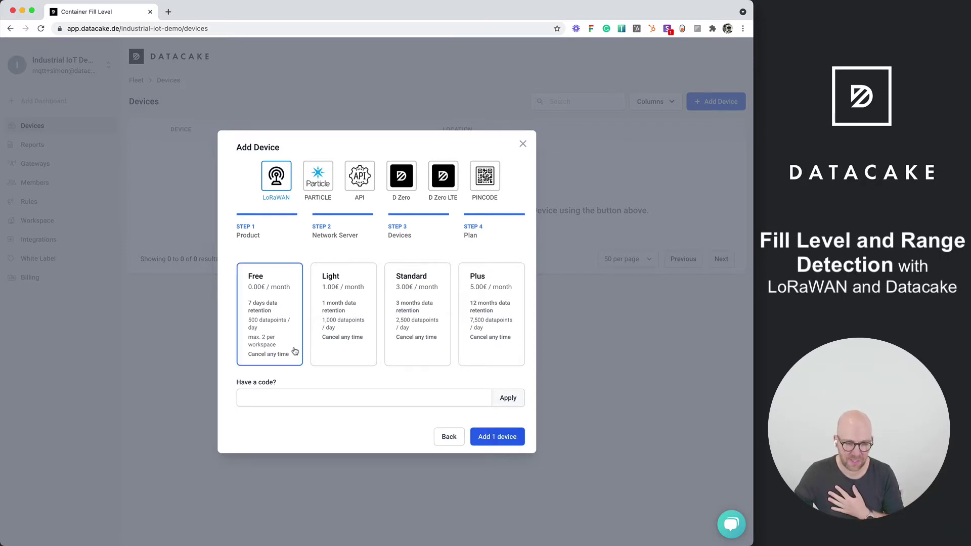
left_click(507, 443)
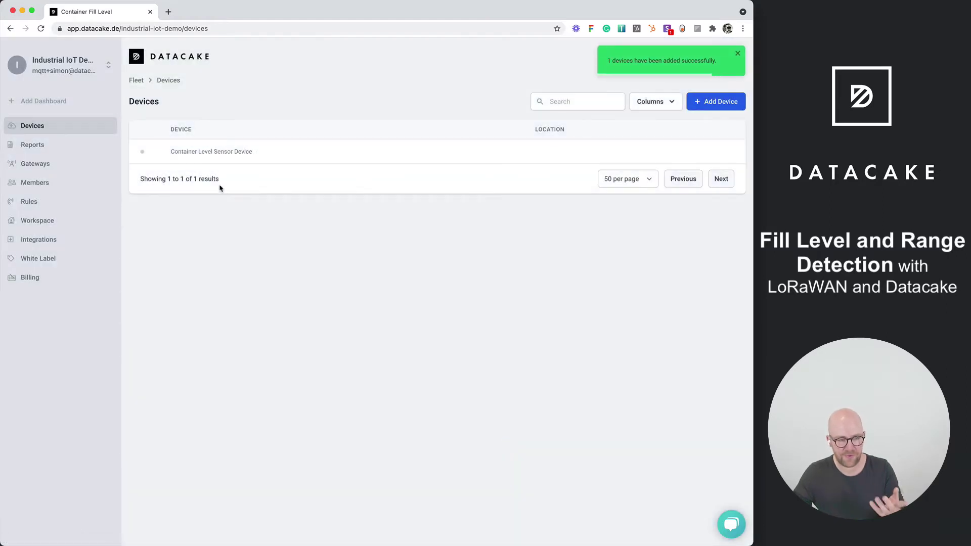
left_click(215, 153)
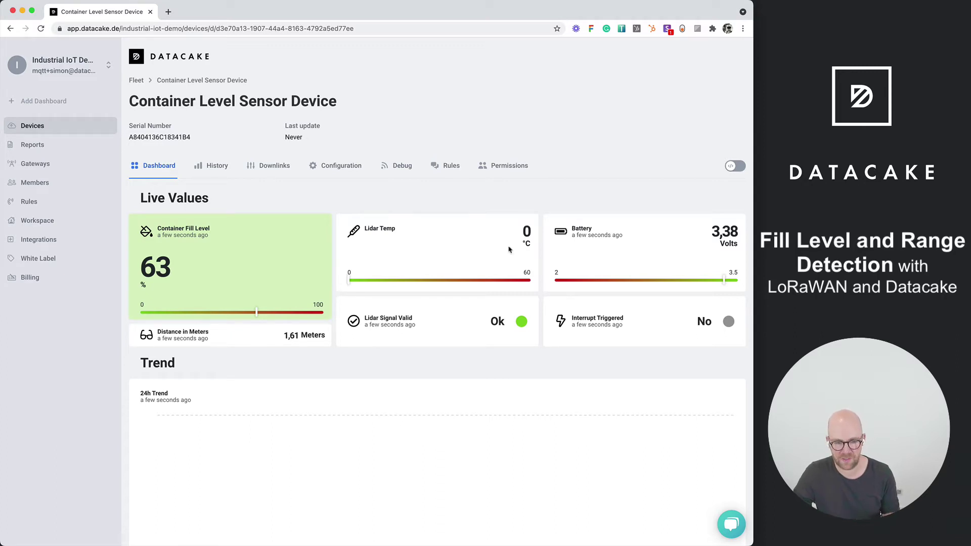
Examine the Lidar Signal Valid and Distance in Meters readings among the device's live values
left_click_drag(376, 317, 449, 323)
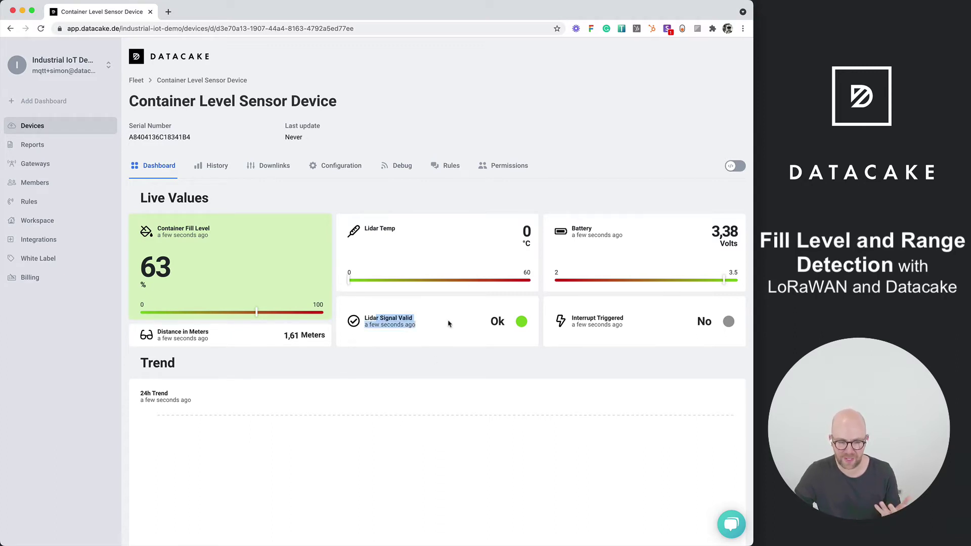
left_click_drag(285, 335, 322, 335)
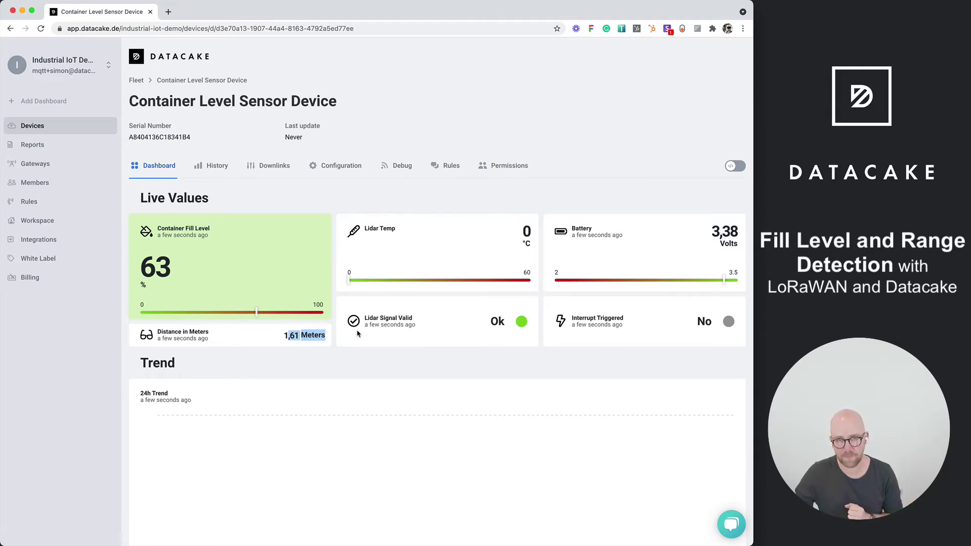
mouse_move(387, 326)
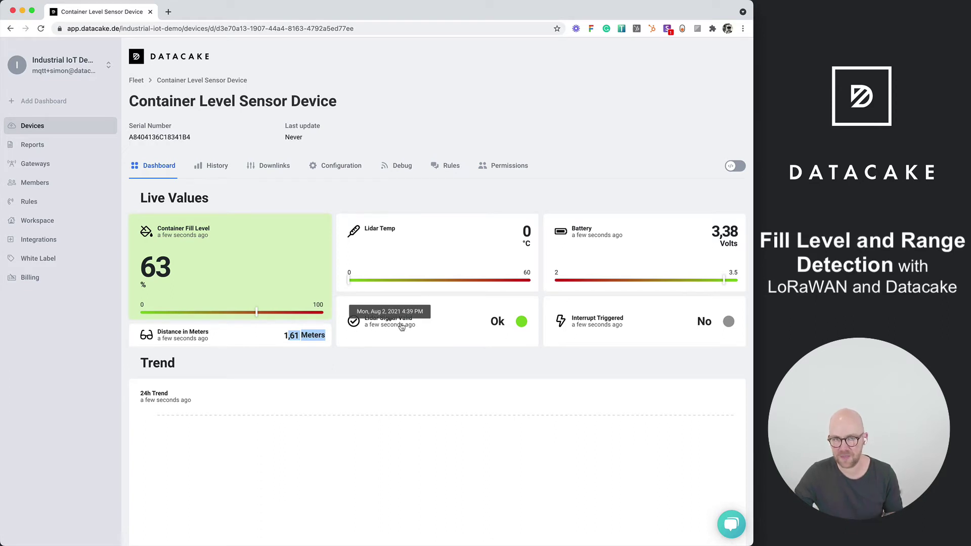
Review the Distance field and its mapped Container Fill Level field in the device's configuration
left_click(346, 168)
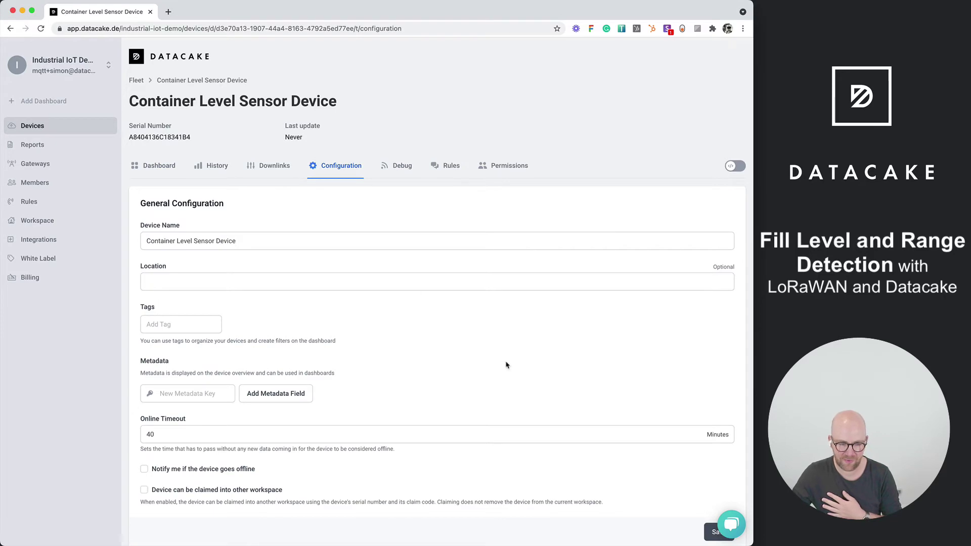
scroll(507, 364, "down", 10)
scroll(154, 390, "down", 15)
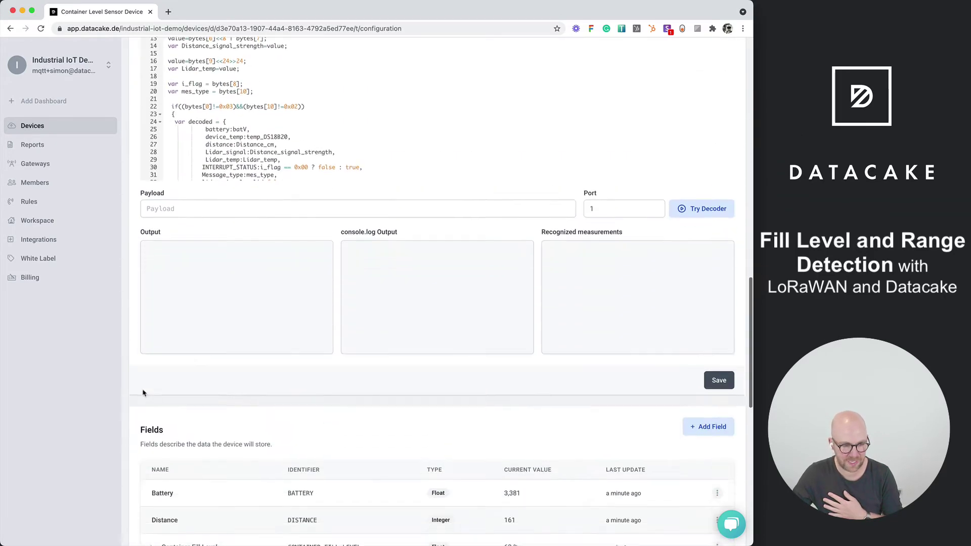
scroll(388, 225, "up", 2)
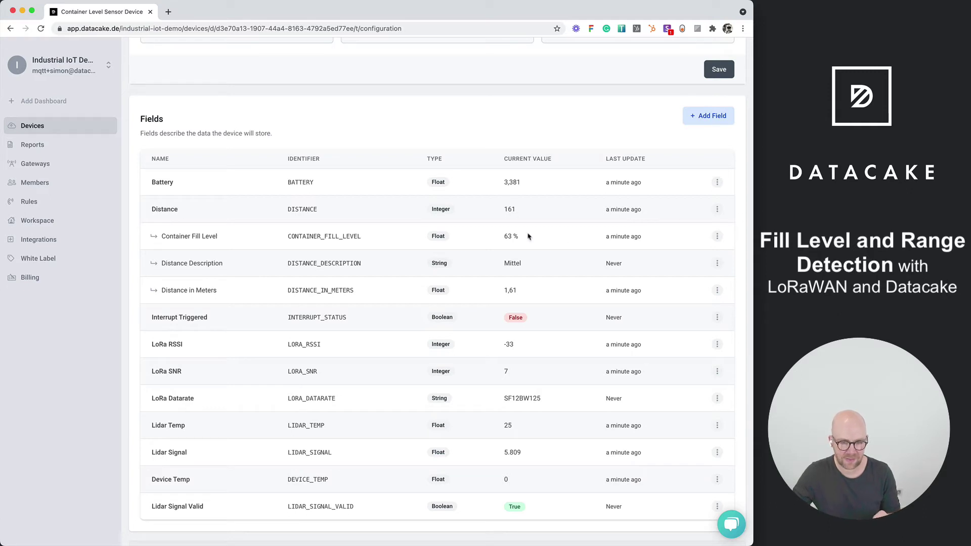
left_click_drag(529, 215, 502, 216)
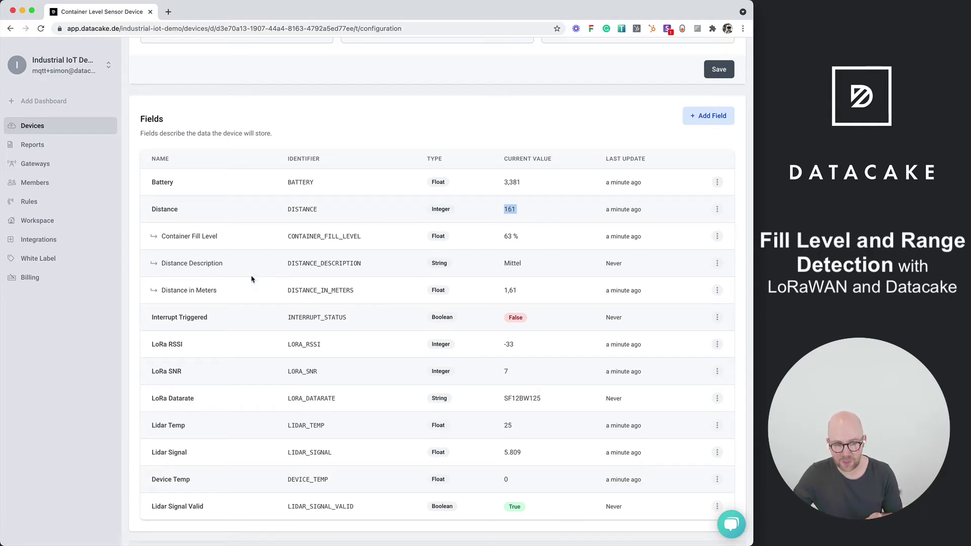
left_click_drag(287, 238, 376, 238)
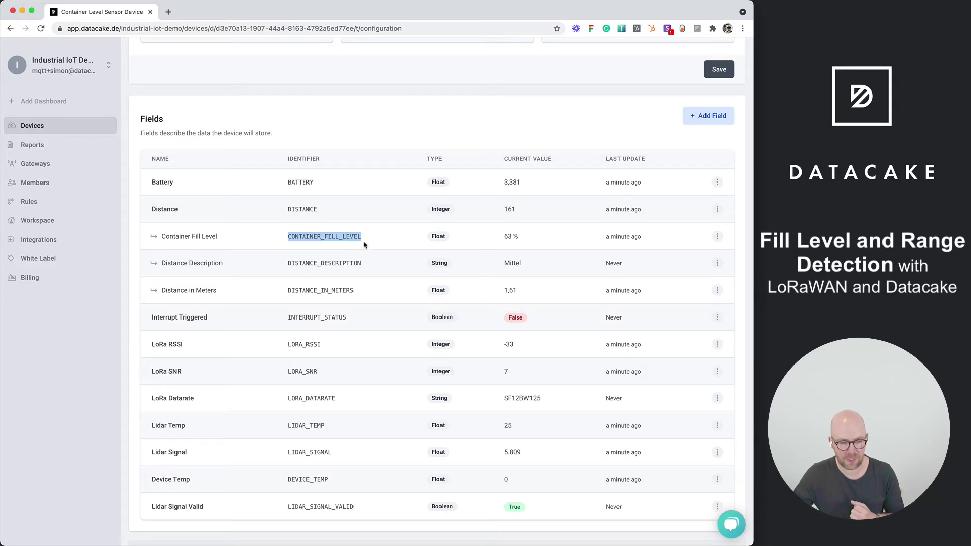
left_click(377, 243)
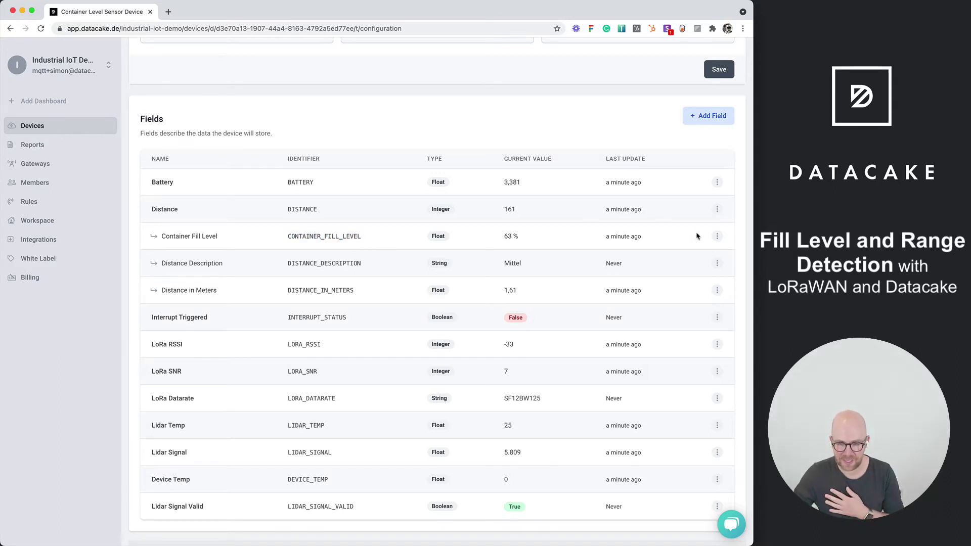
Open the mapping of the Container Fill Level field, check its source and target values, and enable Use Boundaries
left_click(718, 236)
left_click(369, 247)
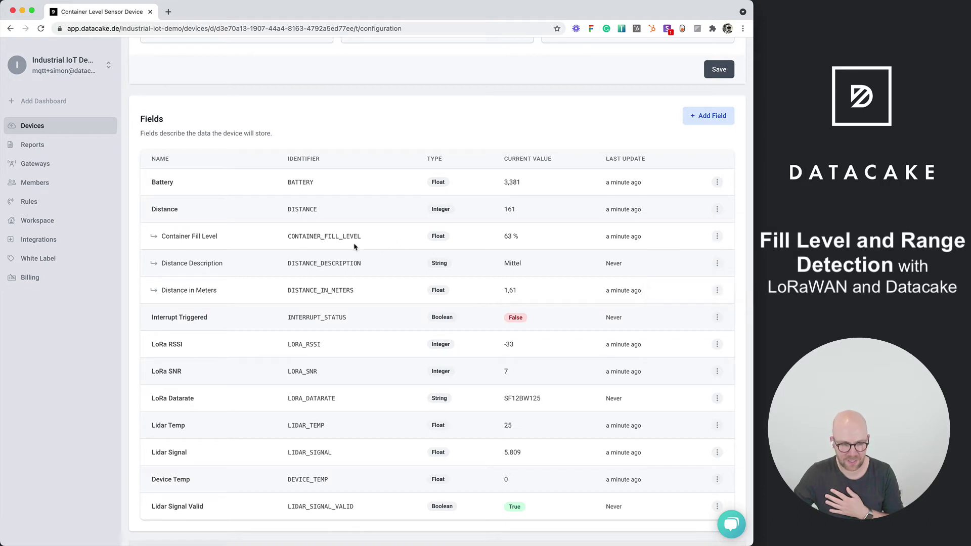
left_click(718, 236)
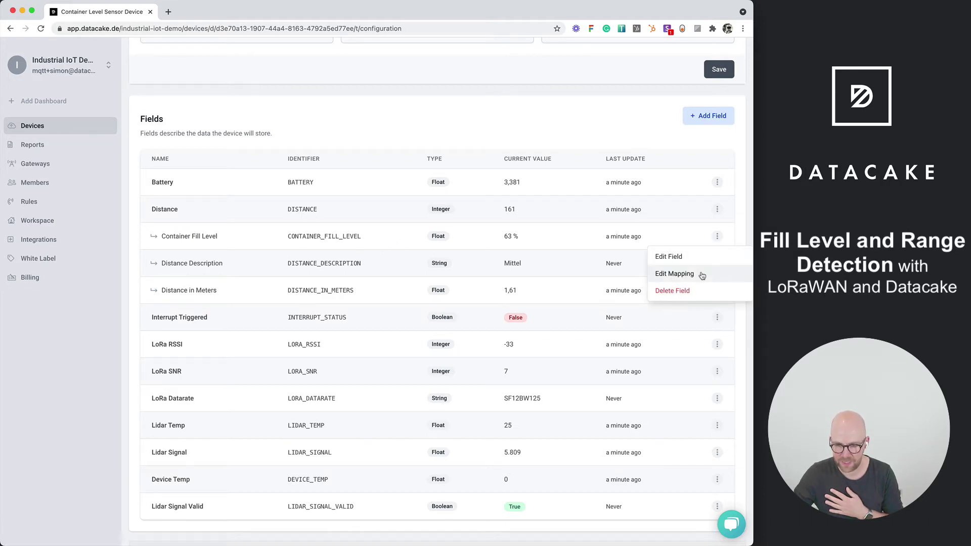
left_click(700, 274)
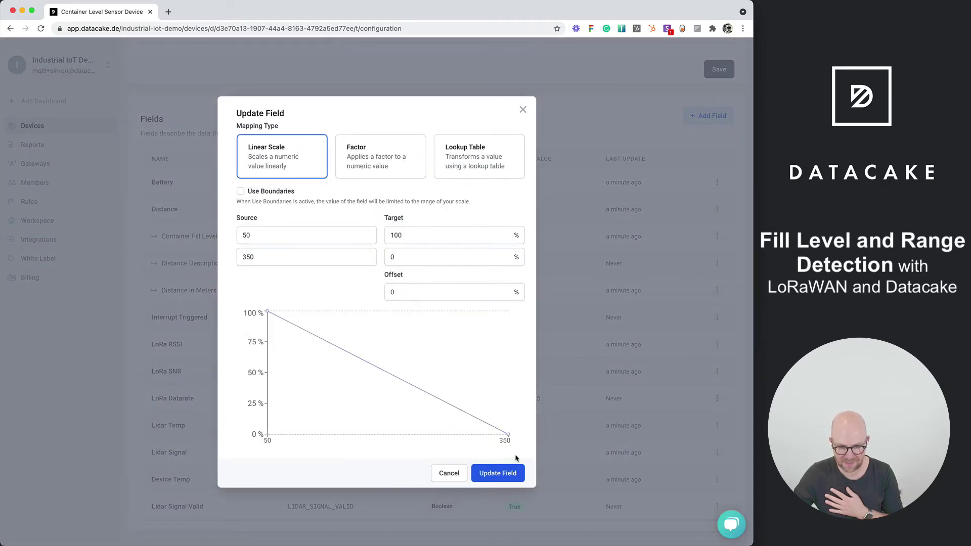
left_click(286, 242)
left_click(413, 239)
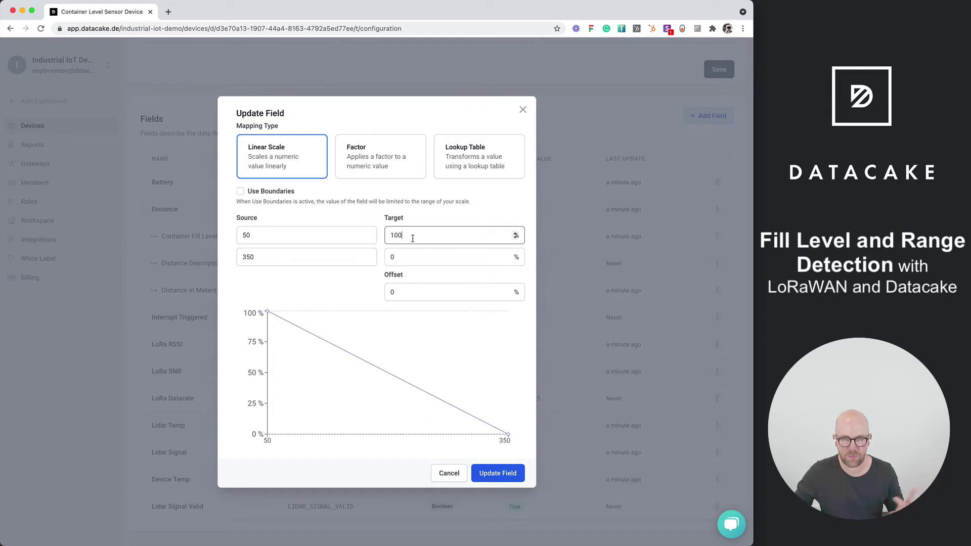
left_click(330, 254)
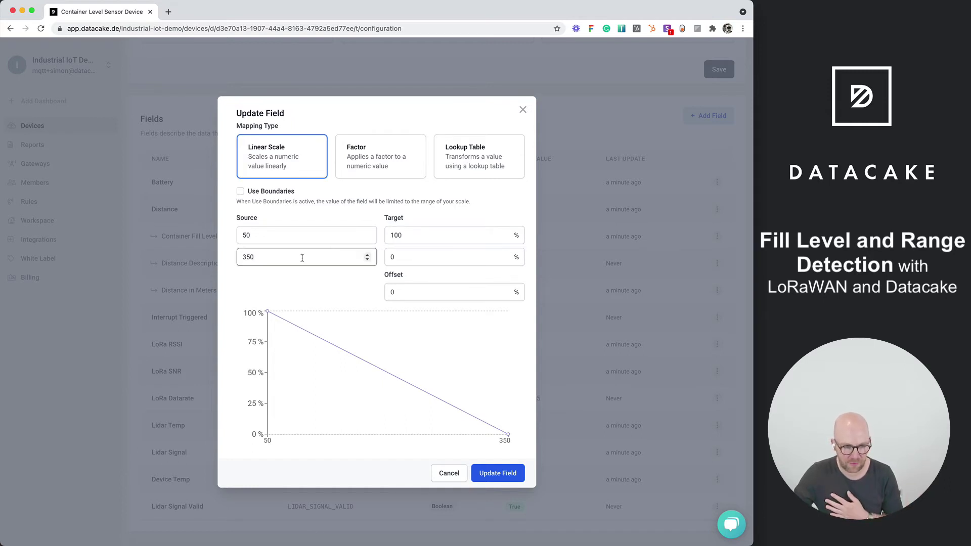
left_click(449, 257)
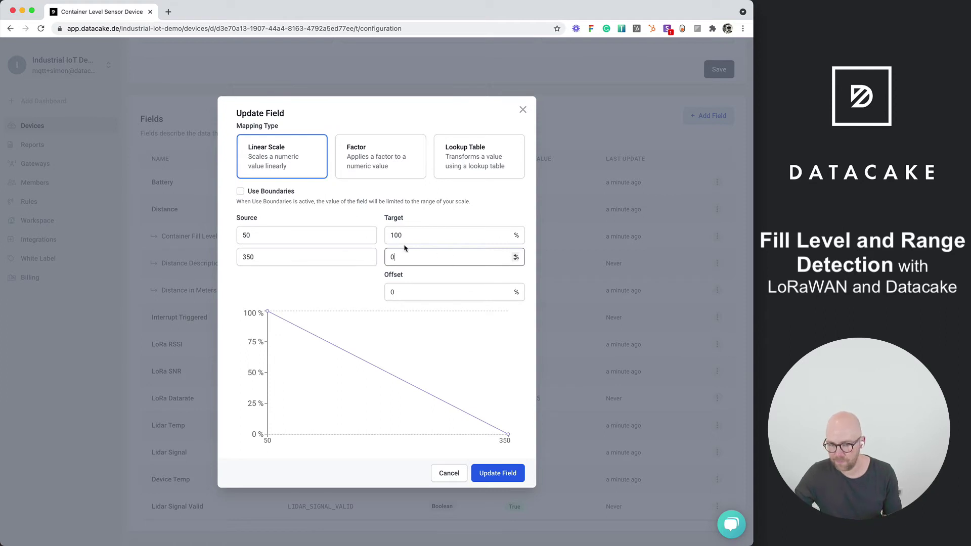
left_click(241, 192)
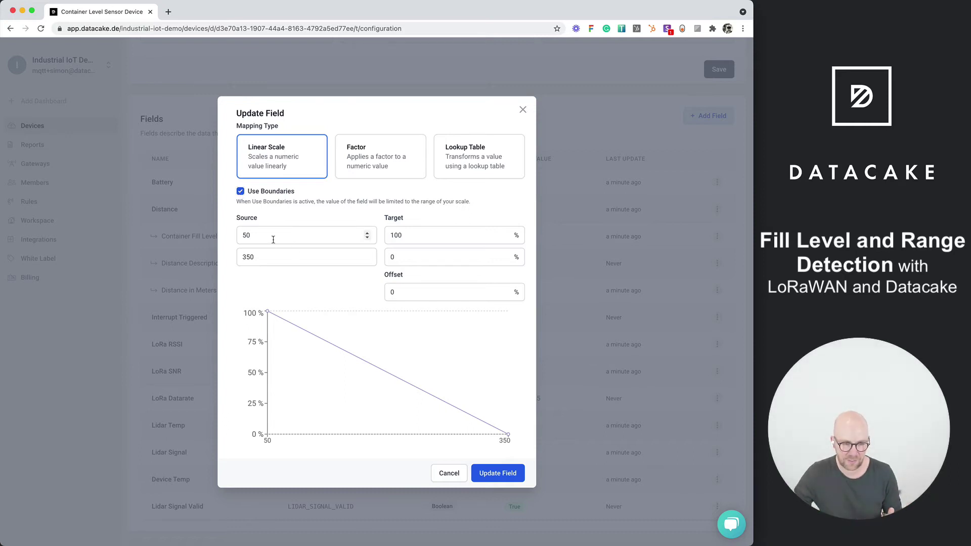
Set the source values of the linear scale mapping to 100 for full and 250 for empty
left_click(271, 262)
double_click(271, 262)
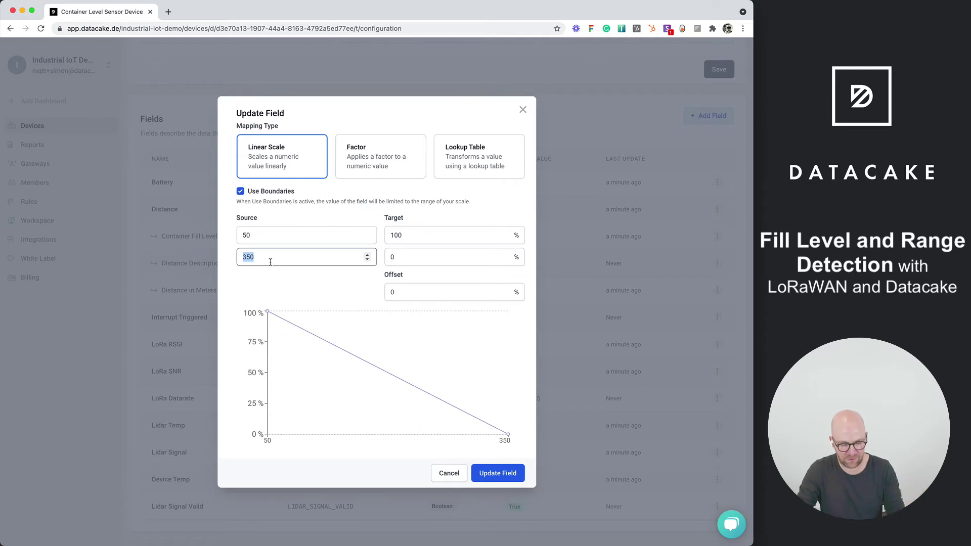
type("250")
double_click(276, 238)
type("46")
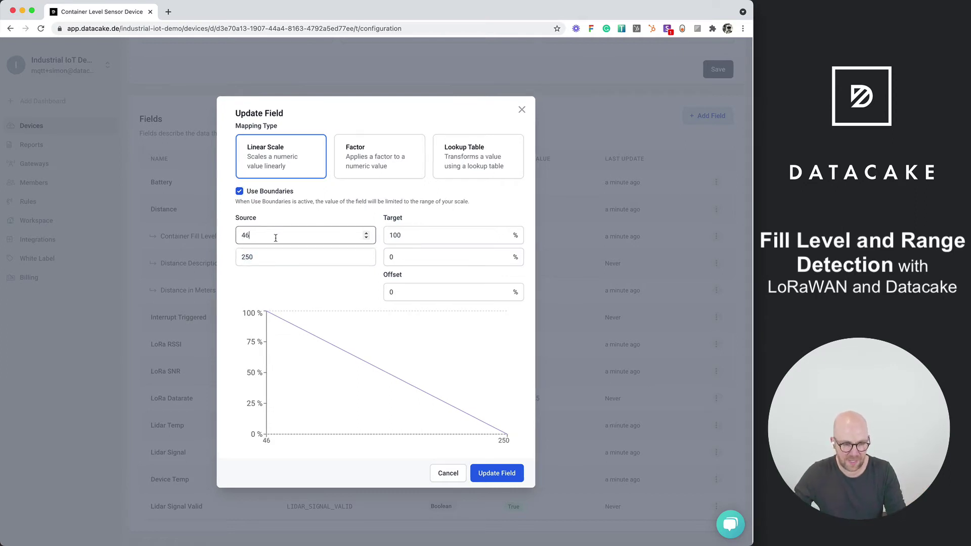
key("BackSpace")
type("3")
key("BackSpace")
key("BackSpace")
type("100")
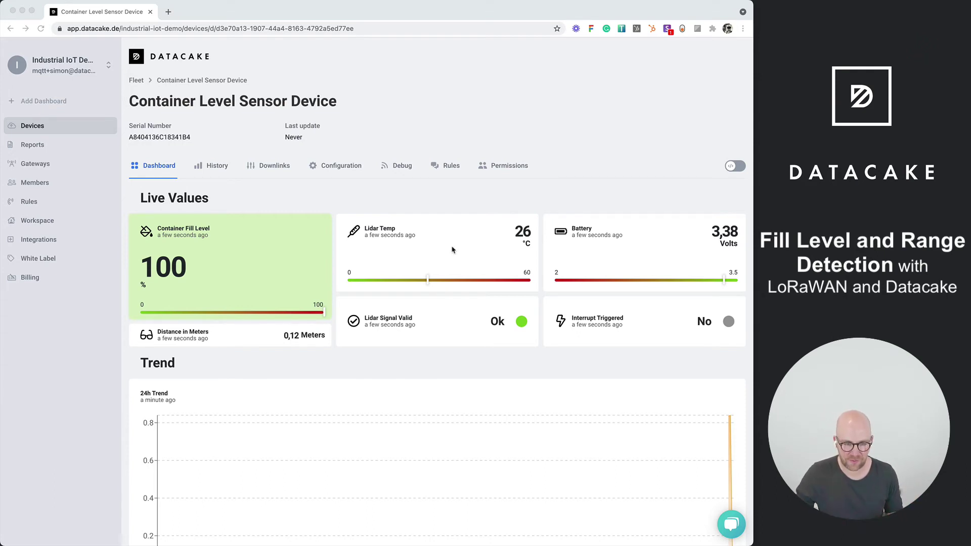
Start a new mapping field for the Distance field in the device's configuration
left_click(343, 190)
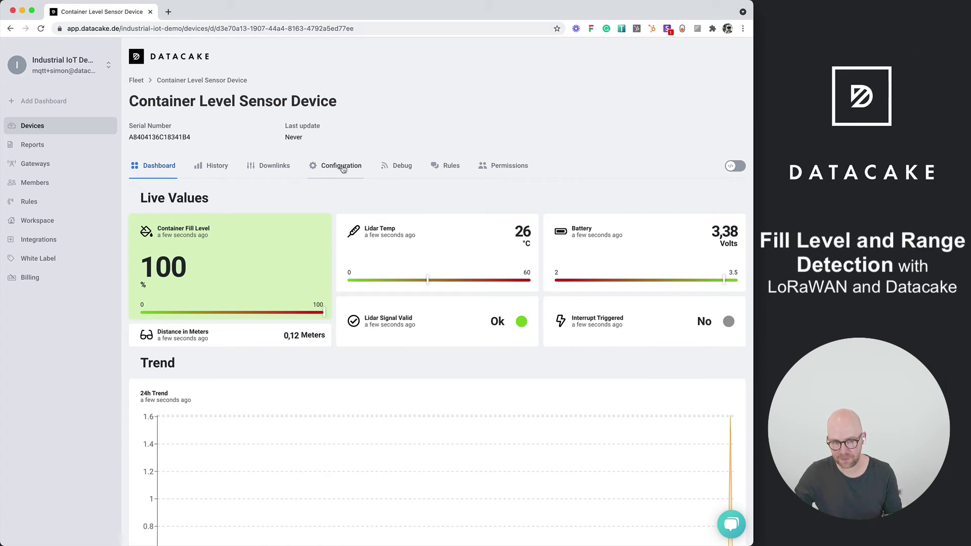
left_click(343, 169)
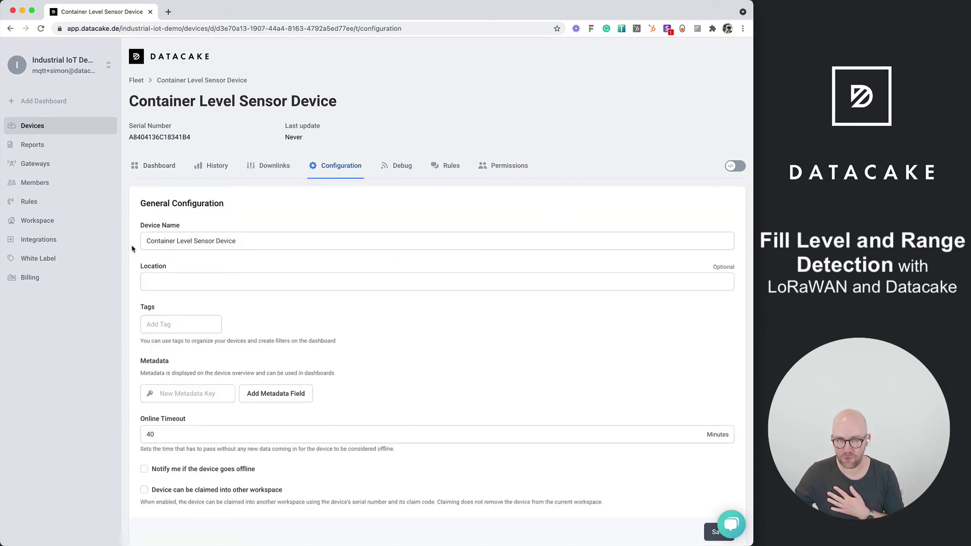
scroll(132, 249, "down", 15)
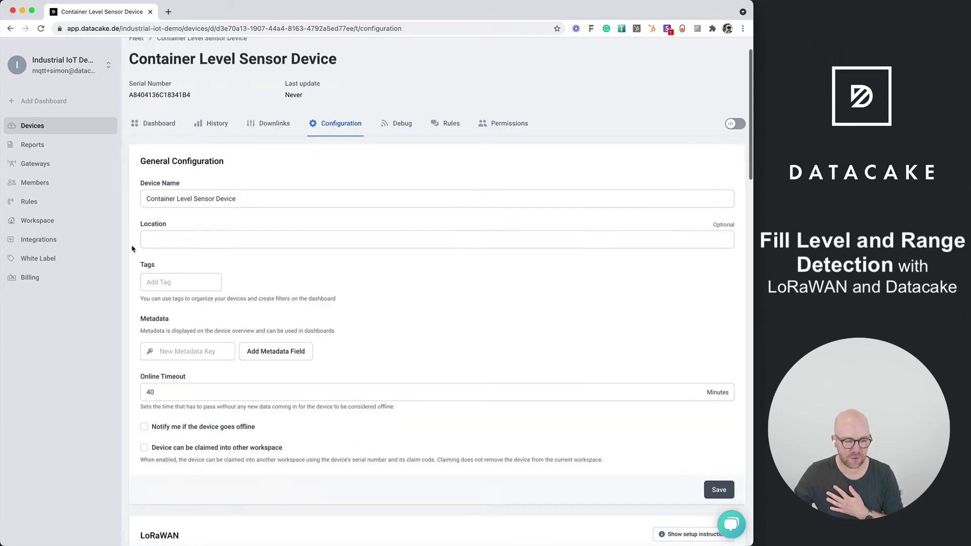
scroll(133, 248, "down", 4)
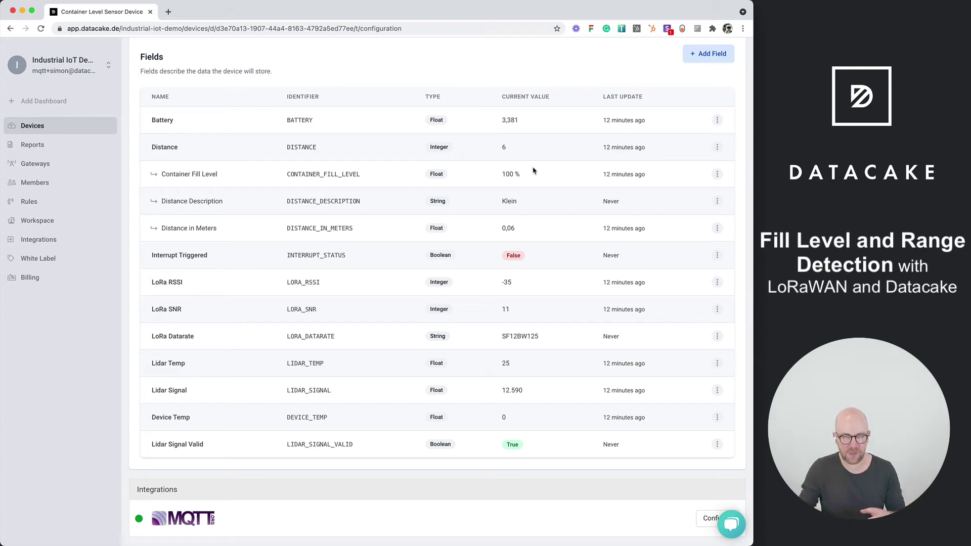
left_click(716, 147)
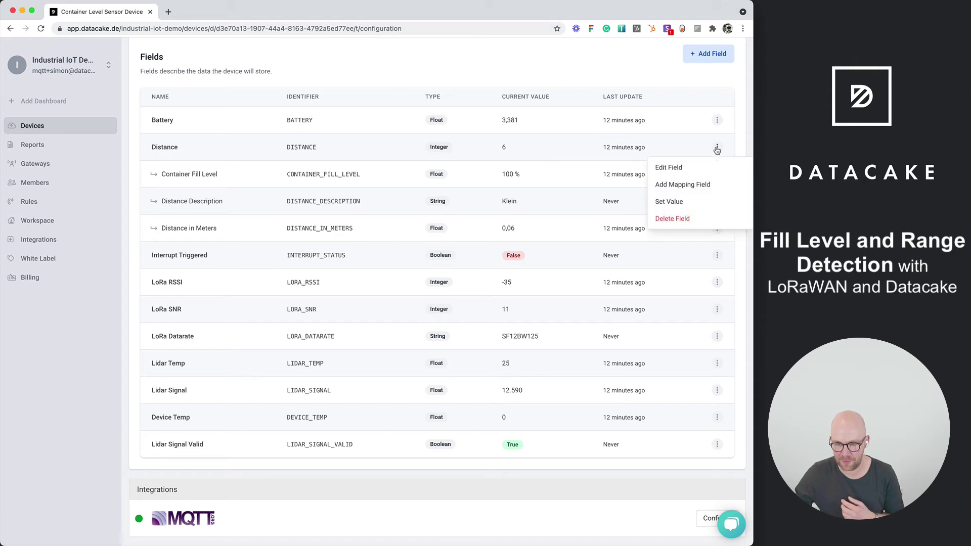
left_click(697, 187)
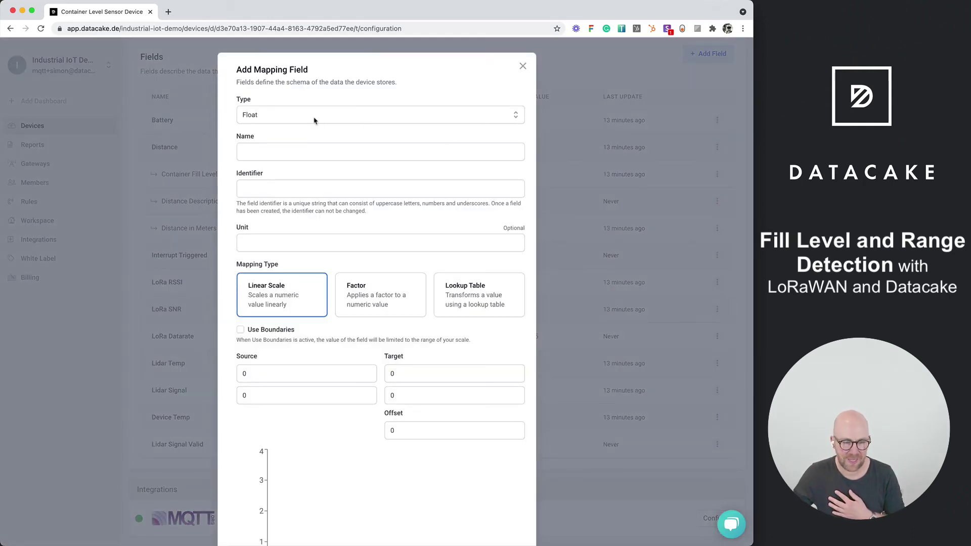
Set the mapping field's type to Boolean and name it Car Presence
scroll(314, 120, "down", 1)
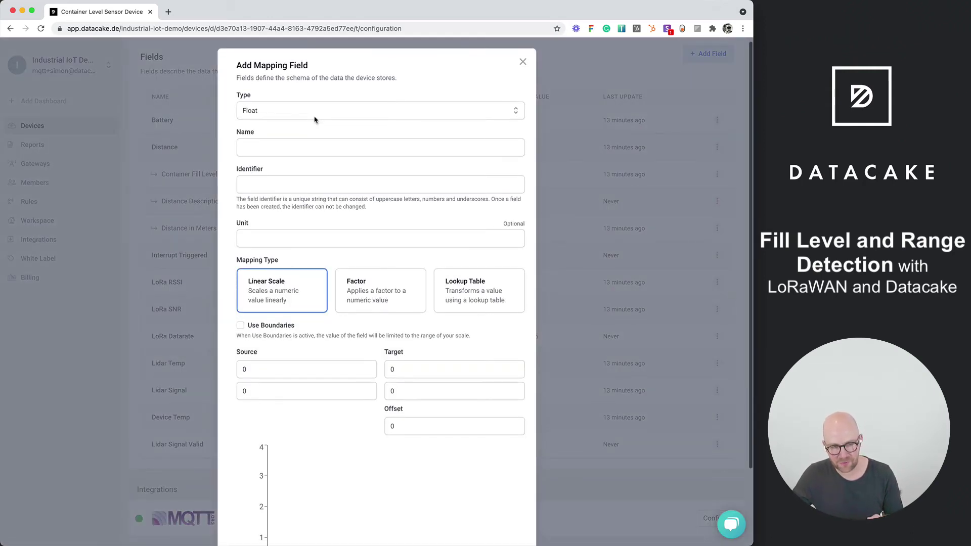
left_click(267, 115)
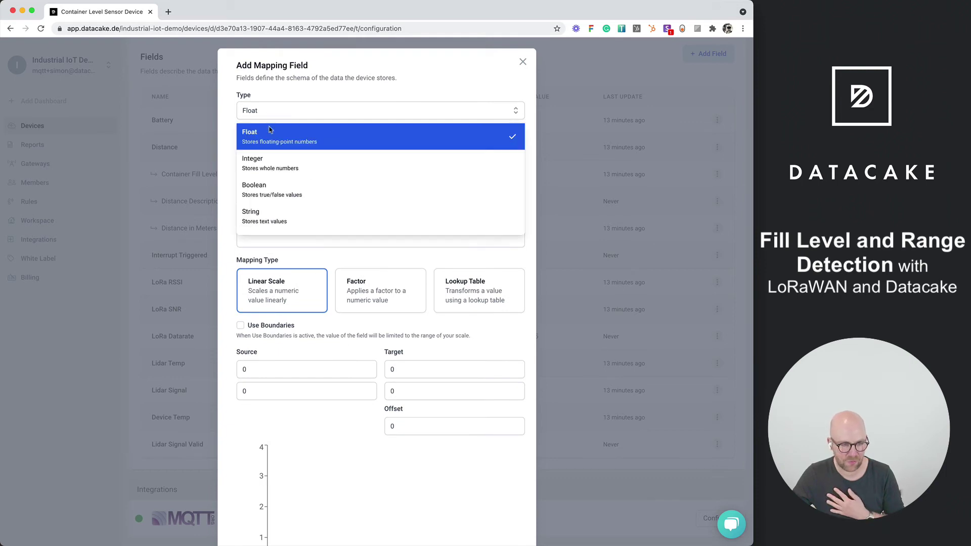
left_click(279, 188)
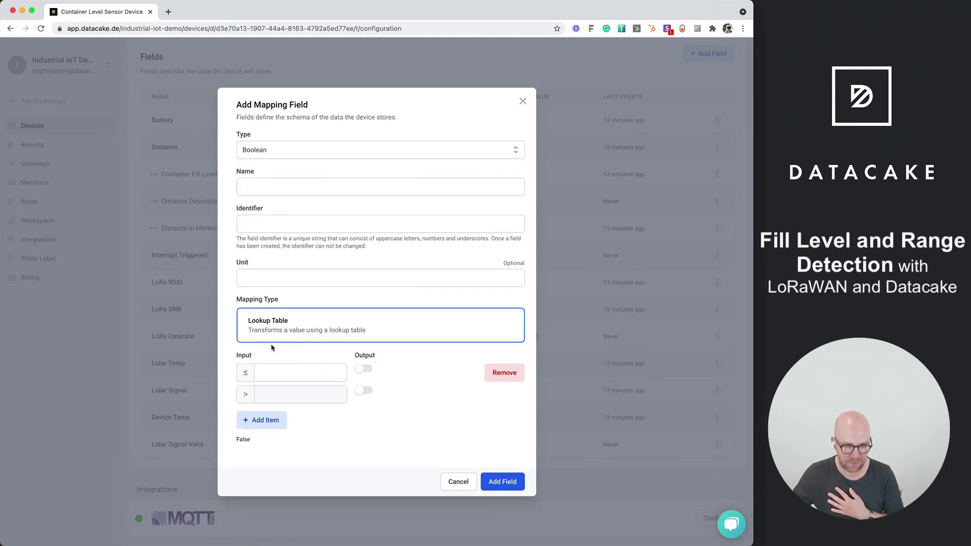
left_click(280, 188)
type("Car")
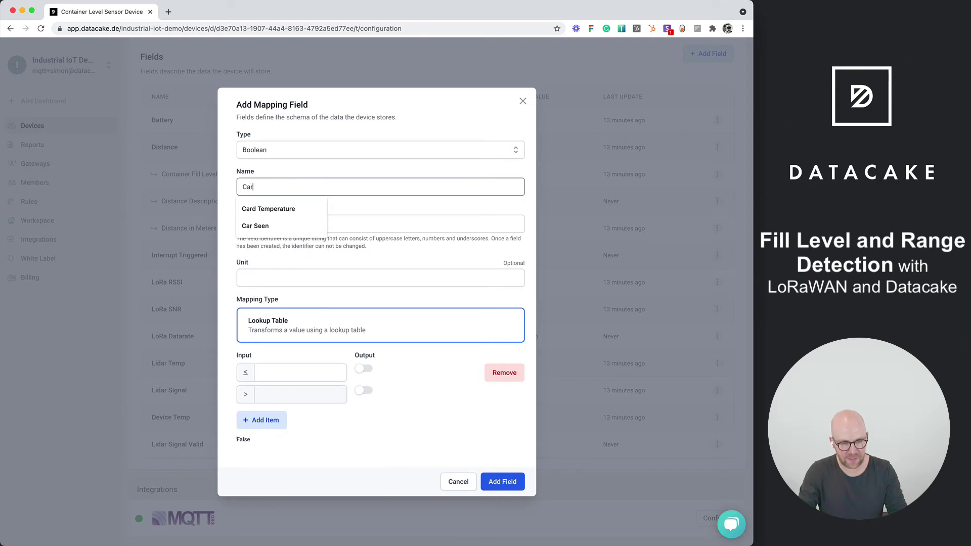
type(" Presence")
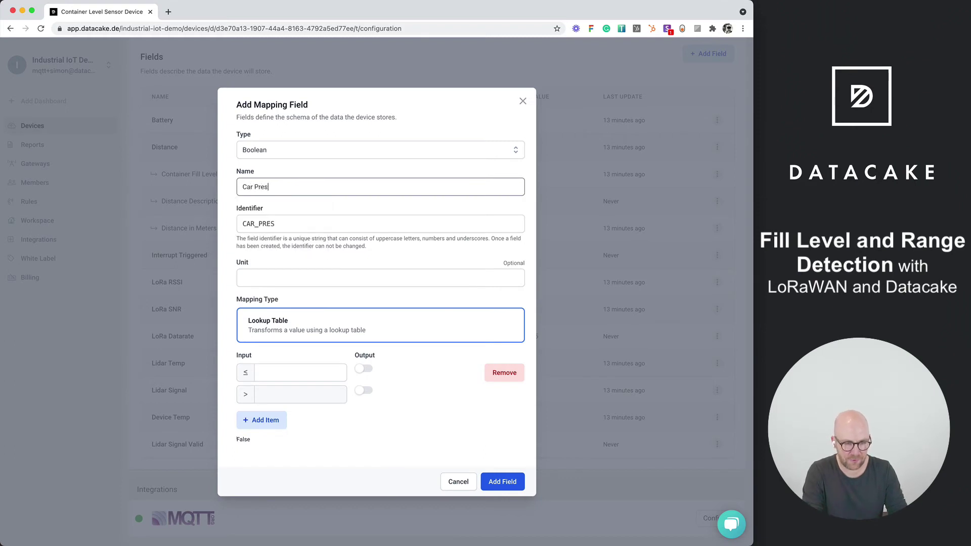
Map input values up to 150 to true in the lookup table, leave higher values false, and add the field
left_click(286, 374)
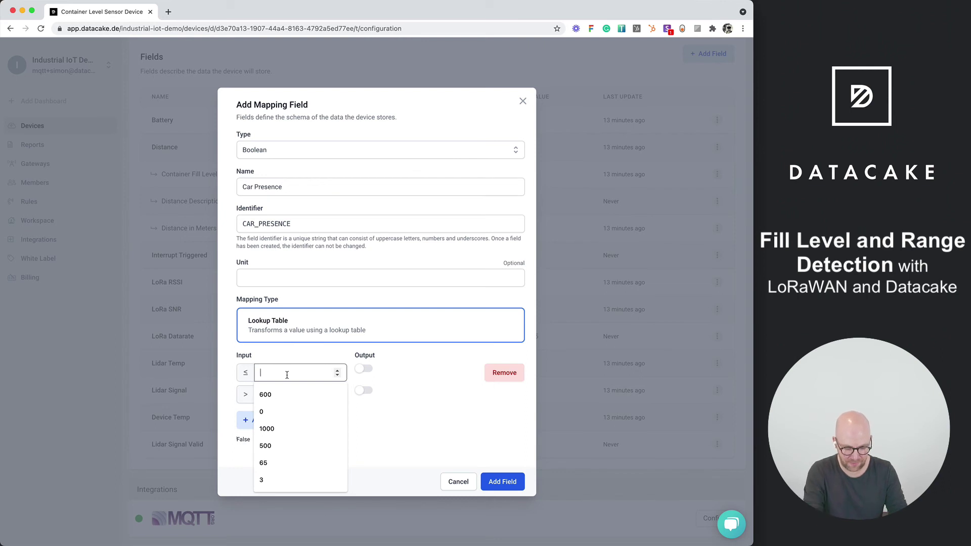
type("150")
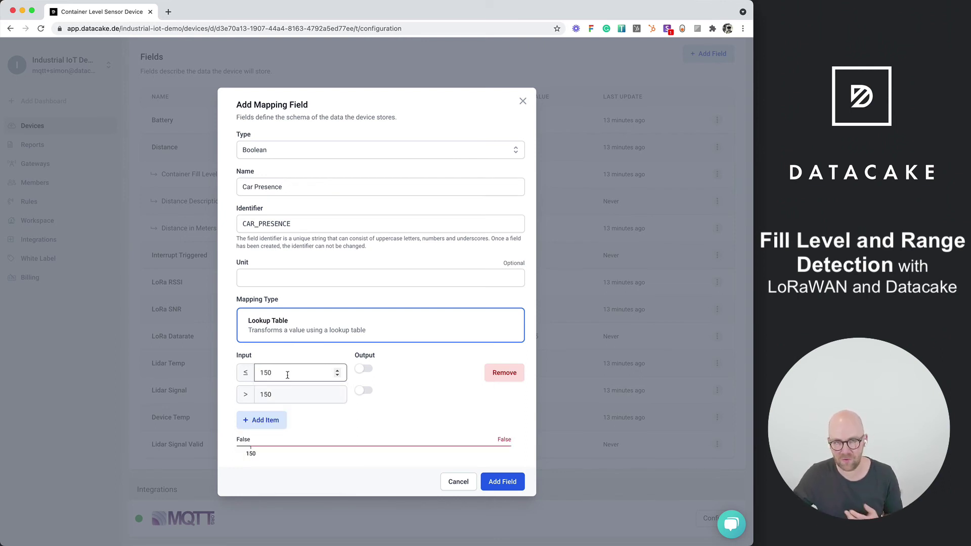
left_click(365, 369)
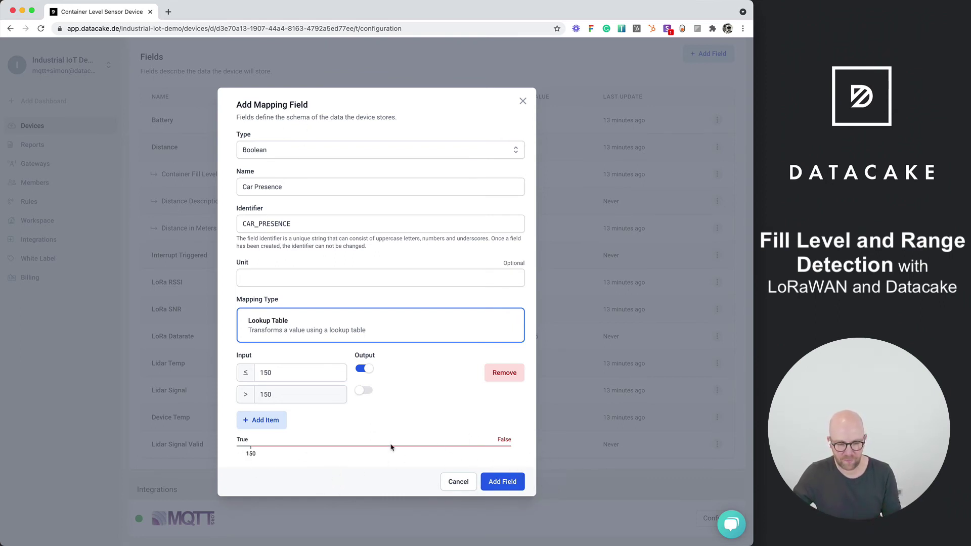
left_click(500, 488)
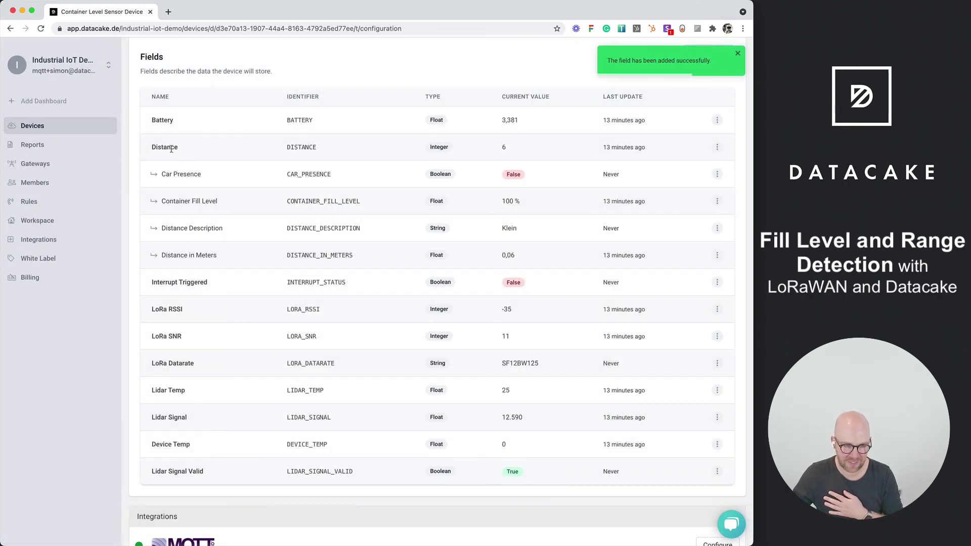
Add a Boolean widget to the device's dashboard and link it to the Car Presence field
scroll(163, 227, "up", 20)
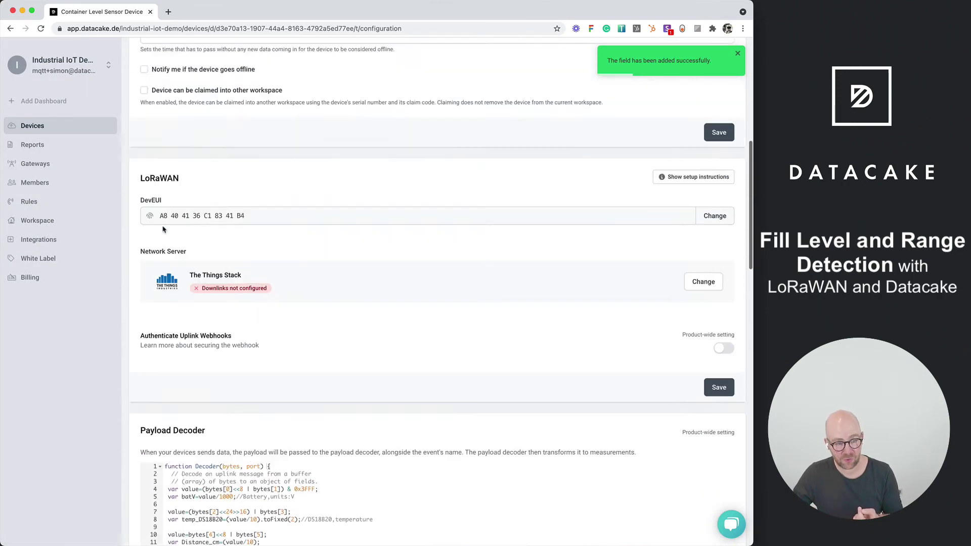
left_click(153, 168)
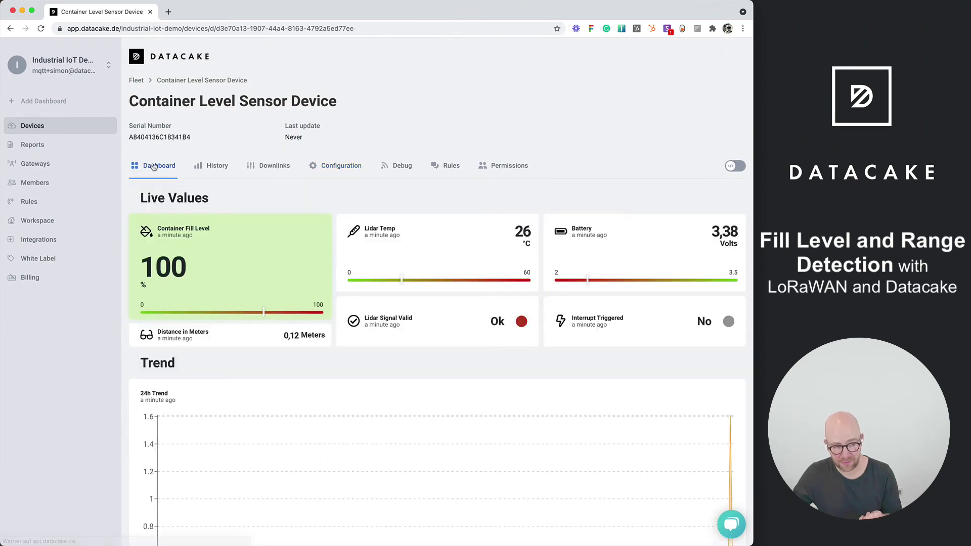
left_click(740, 166)
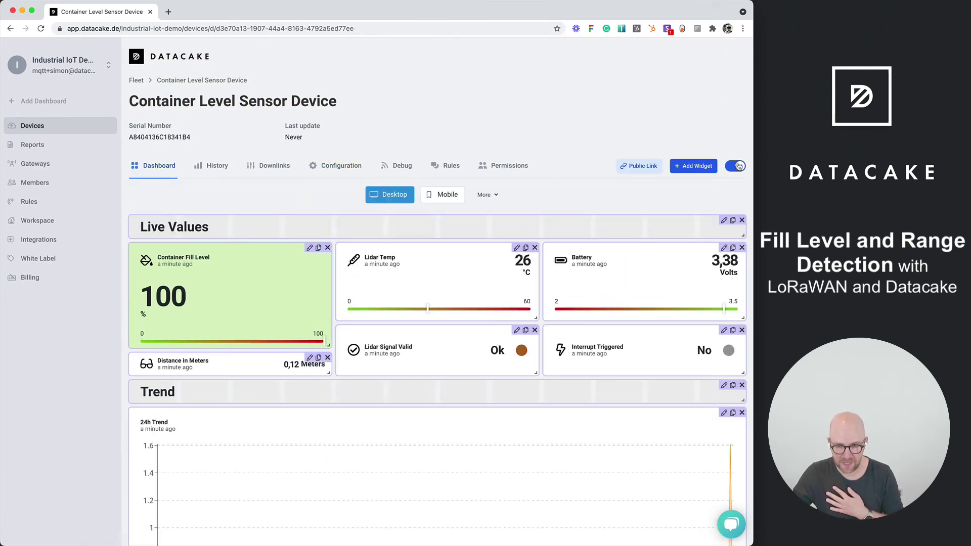
left_click(693, 166)
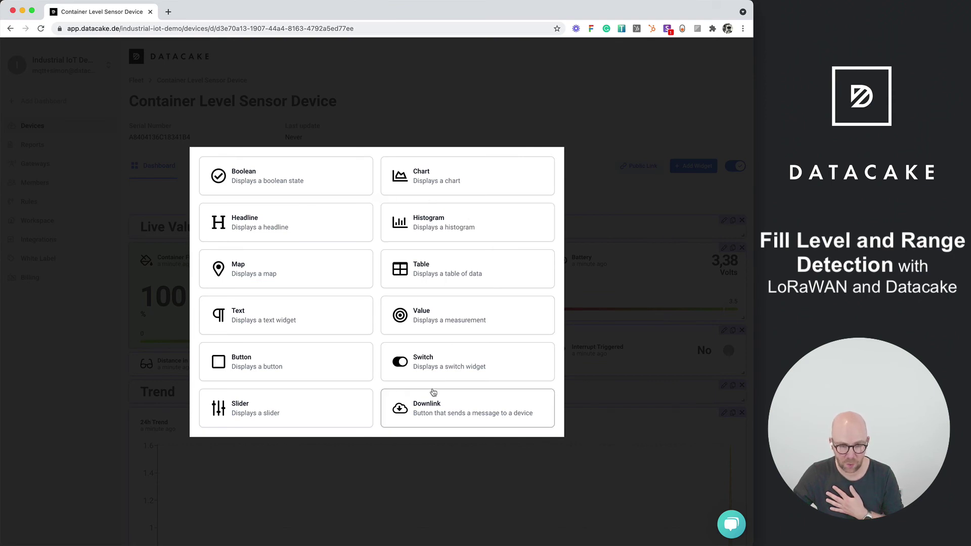
left_click(313, 182)
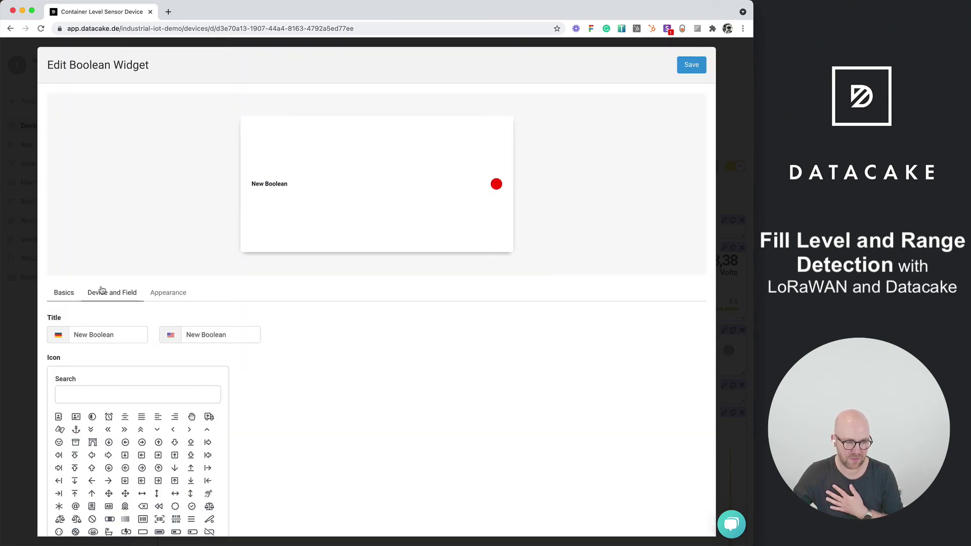
left_click(107, 293)
left_click(105, 351)
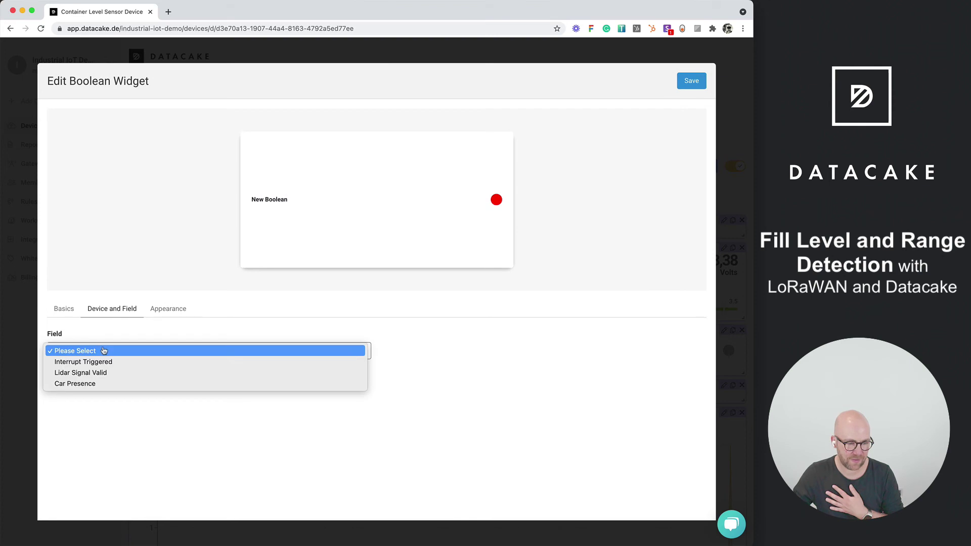
left_click(89, 386)
Set the widget's German display texts to Yes for on and No for off
left_click(64, 309)
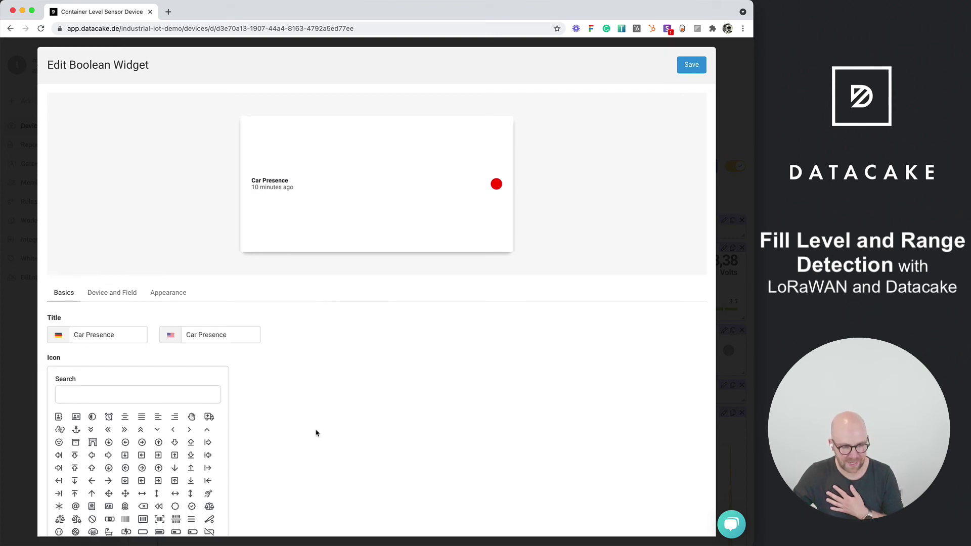
scroll(326, 439, "down", 5)
left_click(95, 423)
type("Yes")
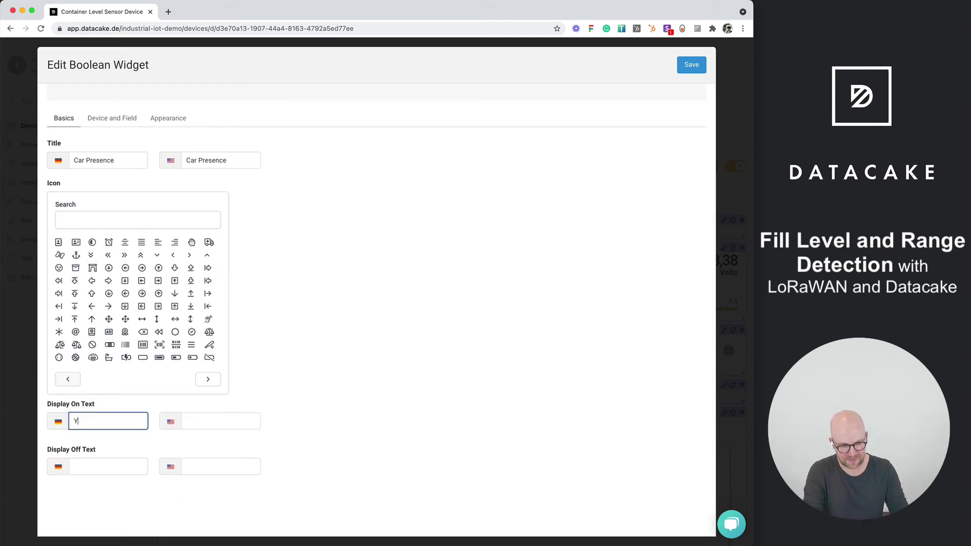
key("Tab")
key("Tab")
key("Tab")
type("No")
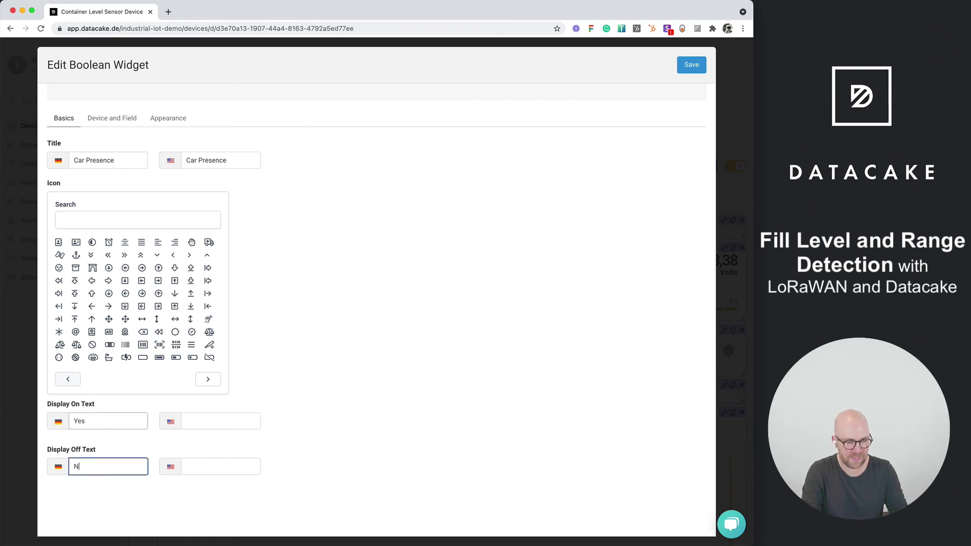
Find and assign a car icon to the Car Presence widget, save it, and leave dashboard editing
left_click(74, 220)
type("Car")
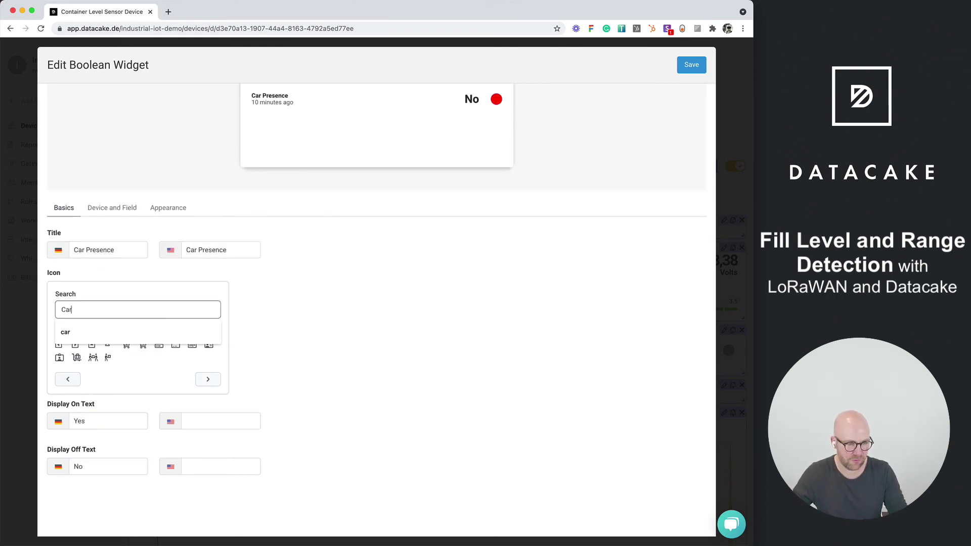
left_click(76, 332)
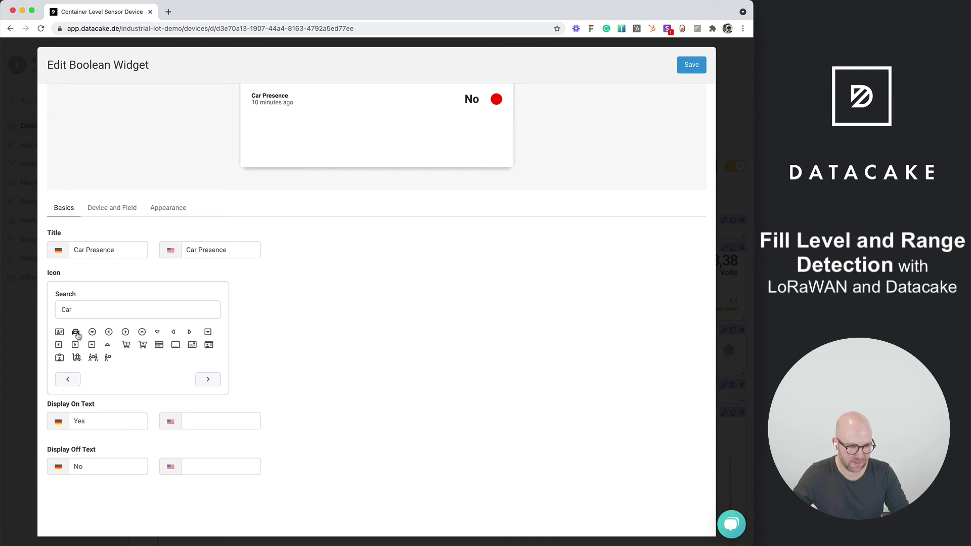
left_click(691, 64)
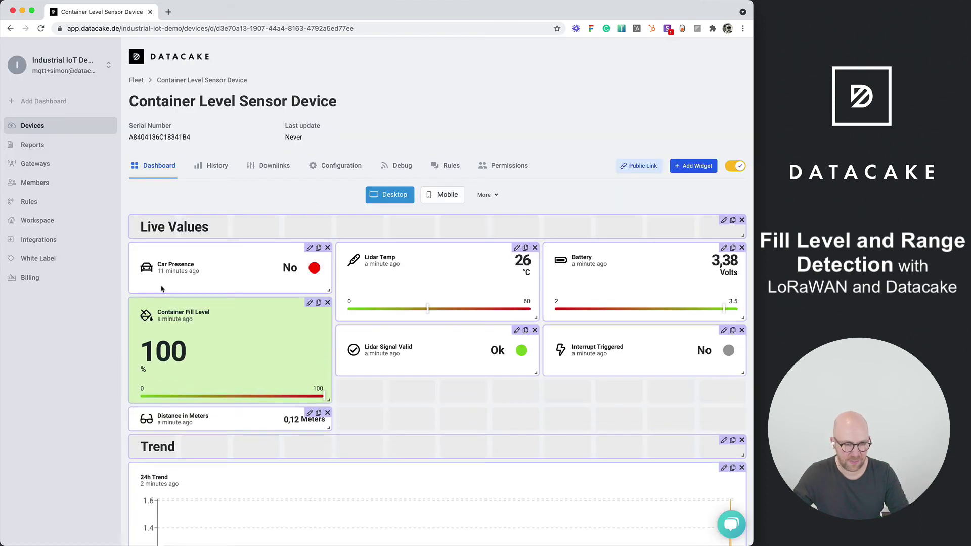
left_click(729, 166)
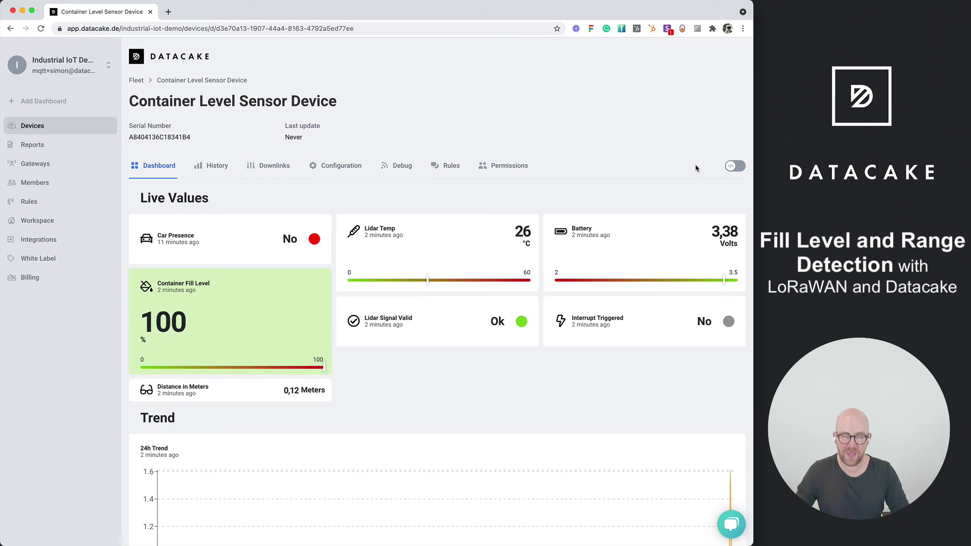